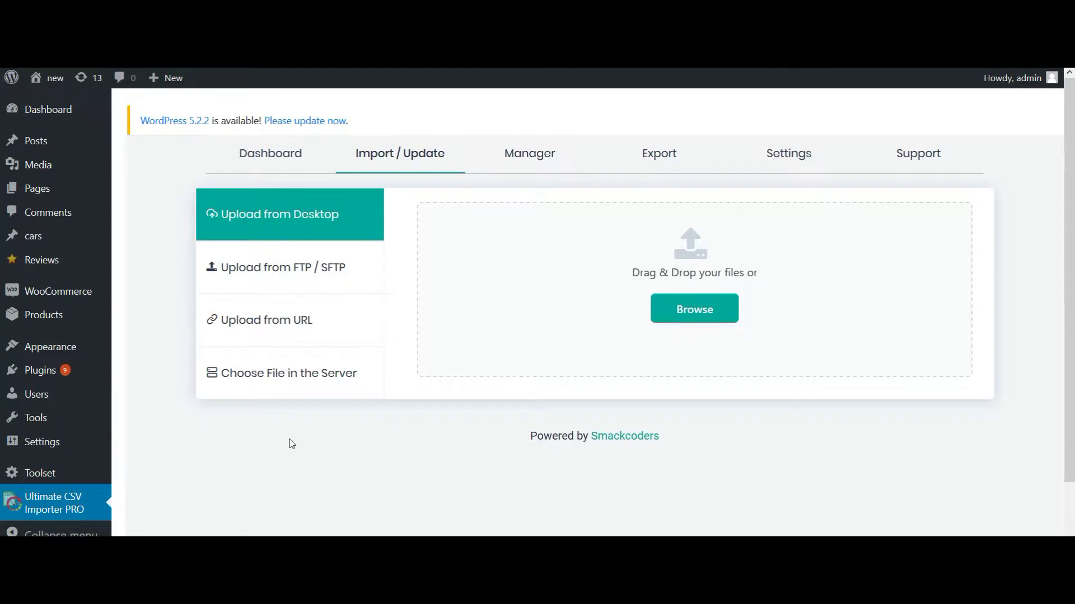
# - Switch to the 'CSV Importer' spreadsheet with the three Audi car rows
pyautogui.hotkey('ctrl', 'Tab')
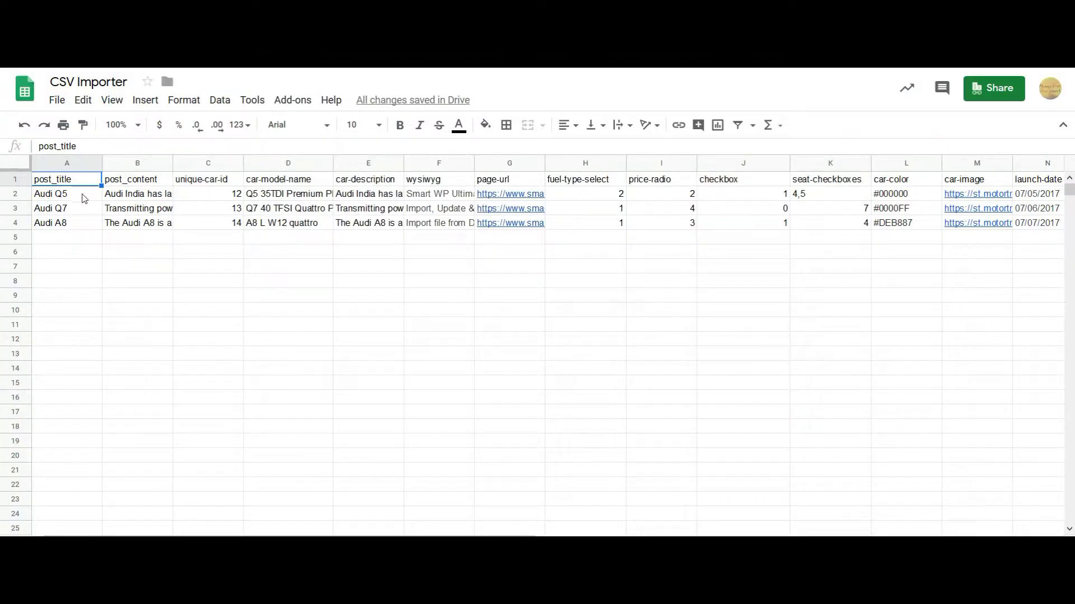
pyautogui.click(129, 185)
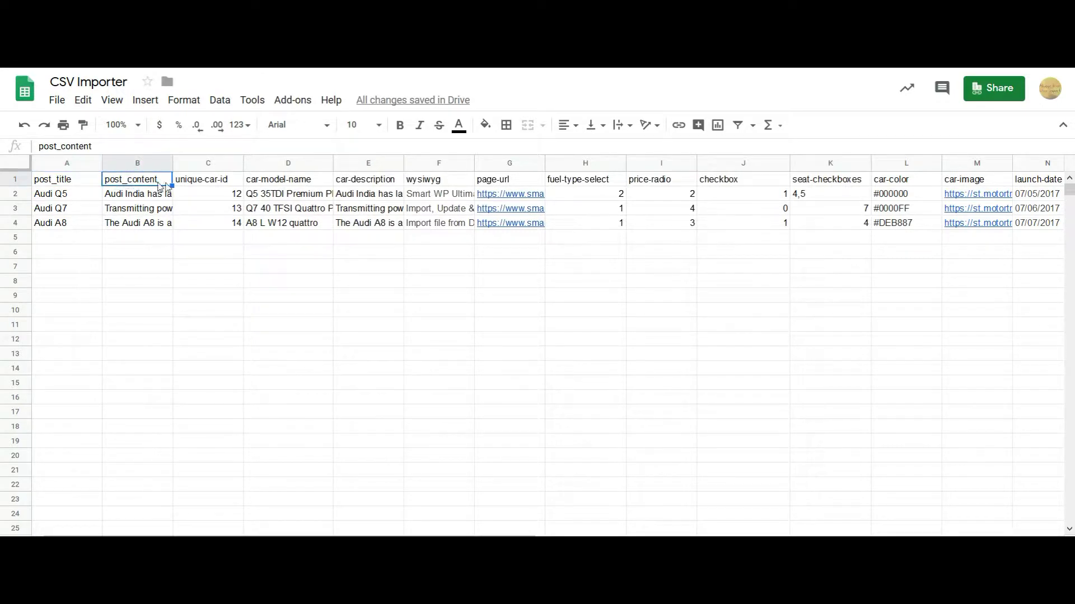
pyautogui.click(197, 183)
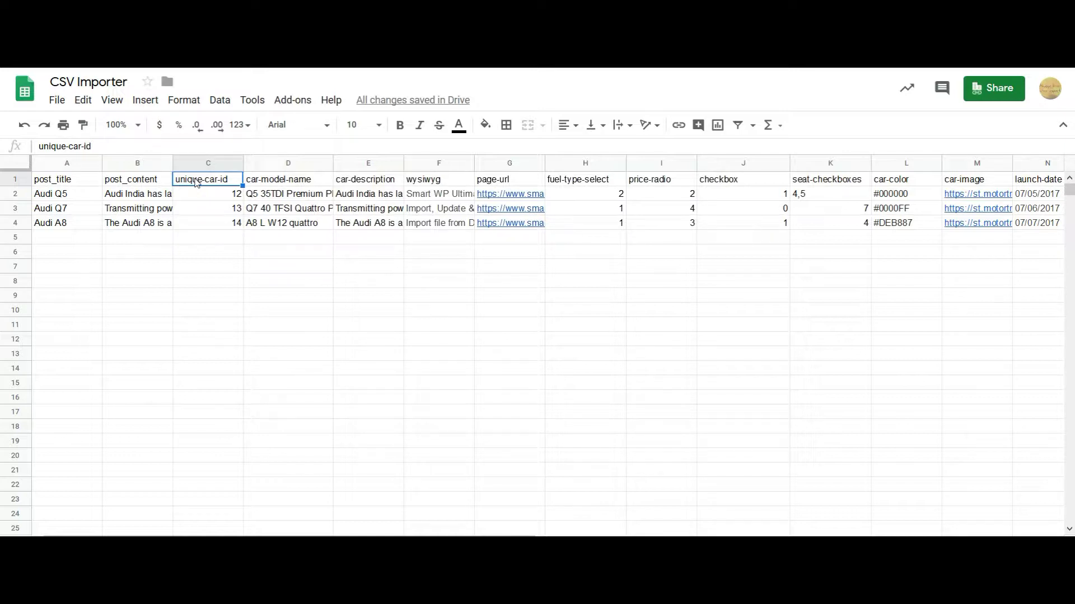
pyautogui.click(215, 197)
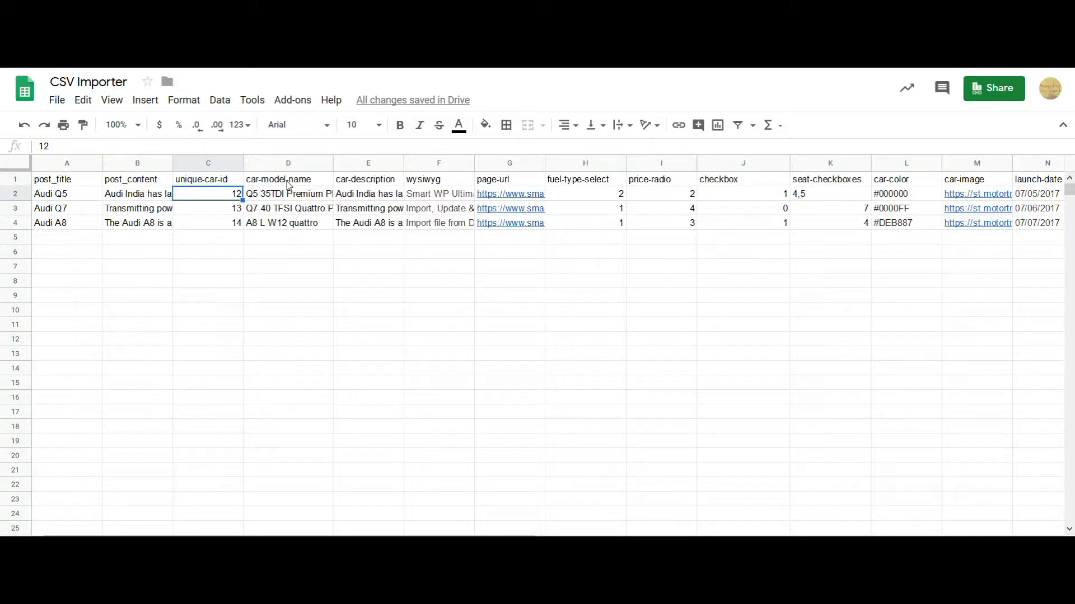
pyautogui.click(288, 185)
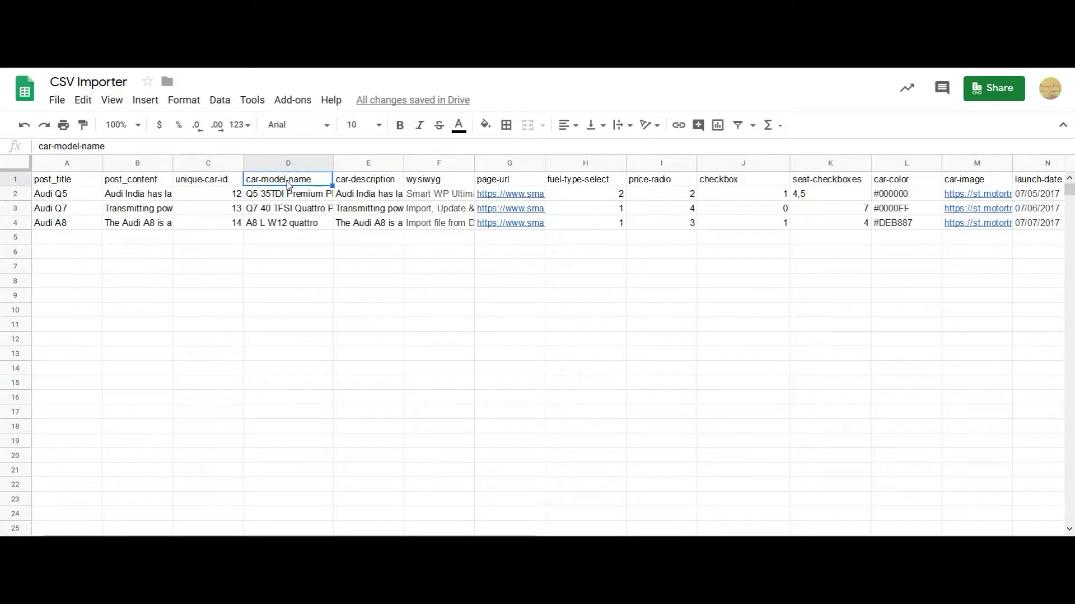
pyautogui.click(374, 181)
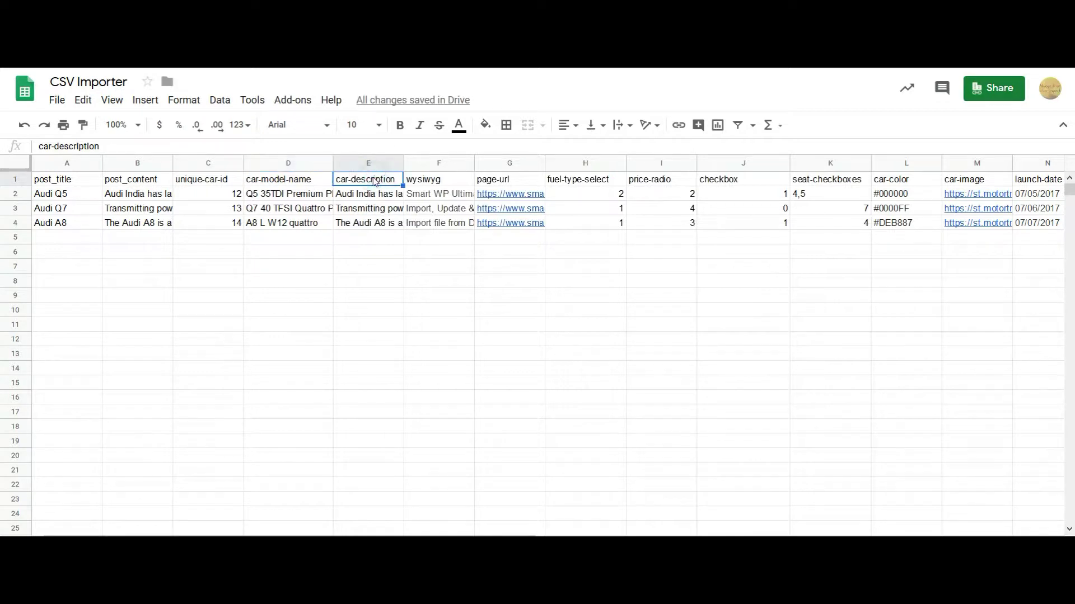
pyautogui.click(426, 185)
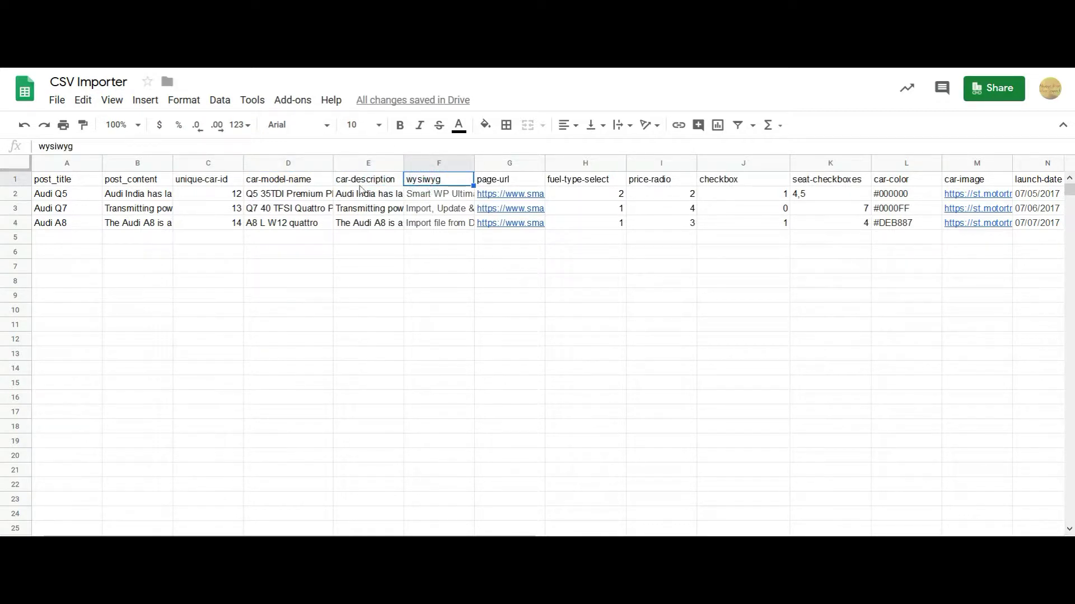
pyautogui.click(520, 182)
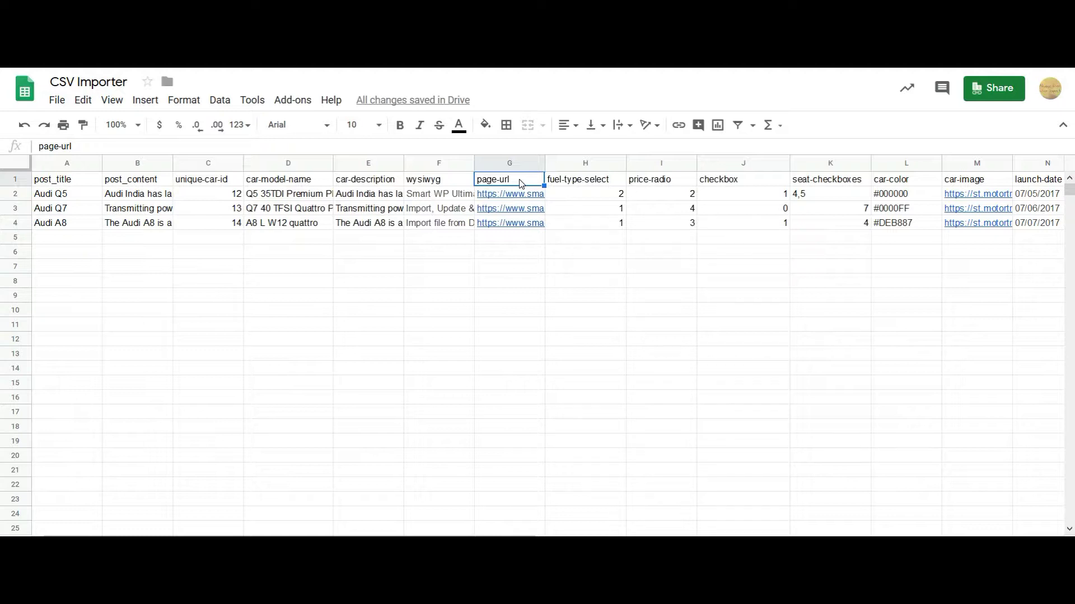
pyautogui.click(577, 183)
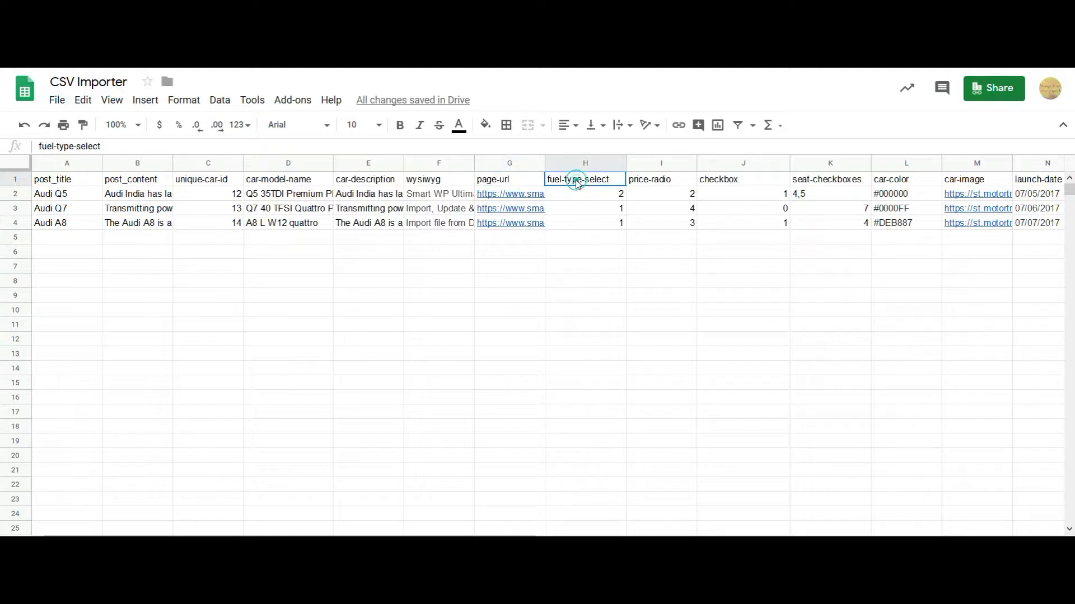
pyautogui.click(675, 183)
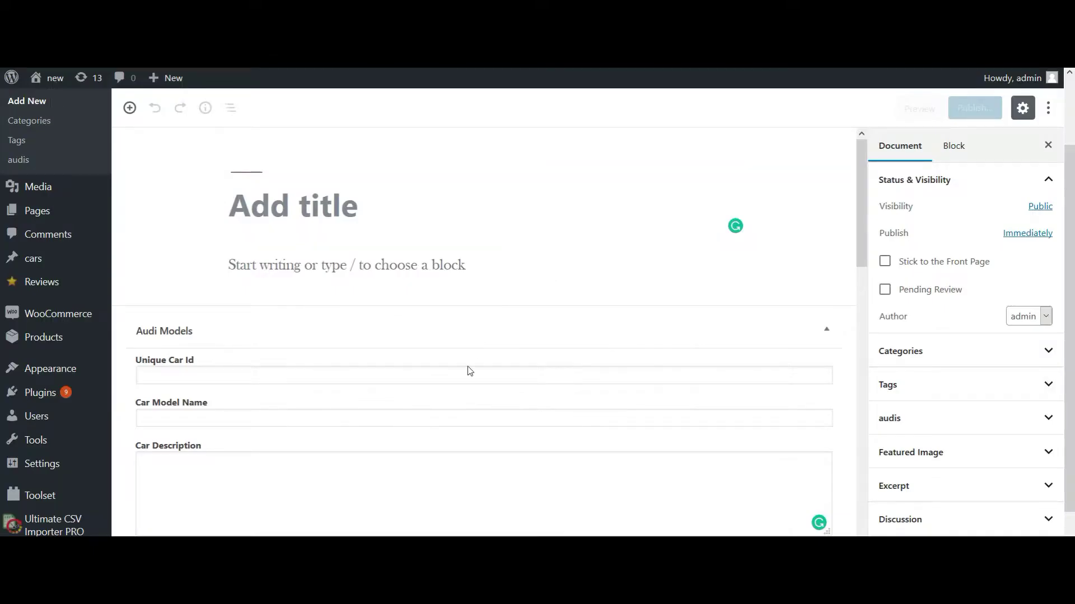
# - Check the Fuel Type Select options (Petrol, Diesel) in the new post, leaving it unset
pyautogui.scroll(-6, 468, 372)
pyautogui.scroll(-3, 467, 372)
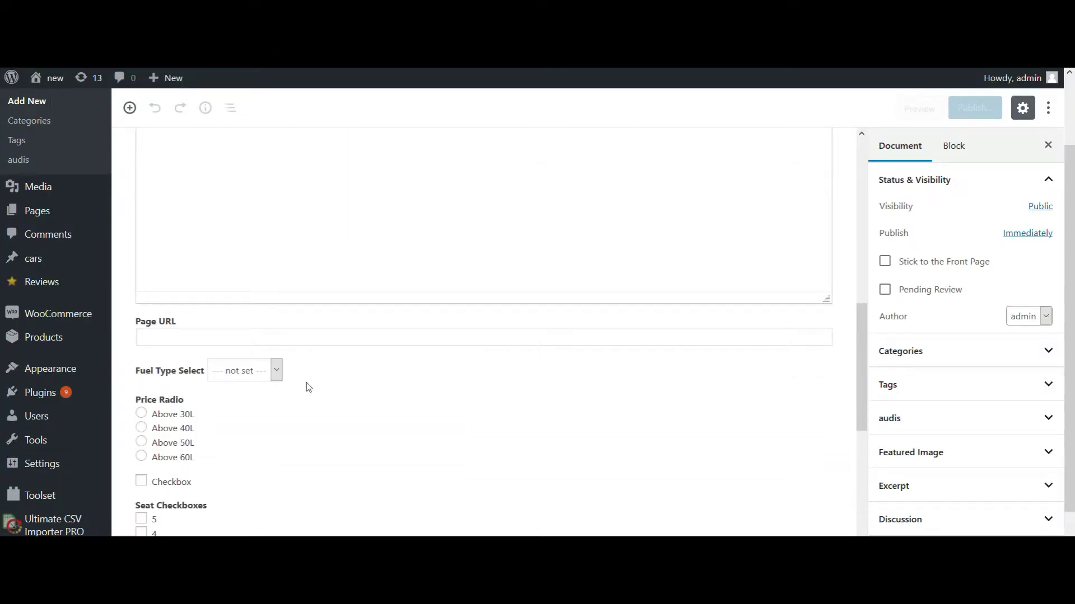
pyautogui.click(263, 371)
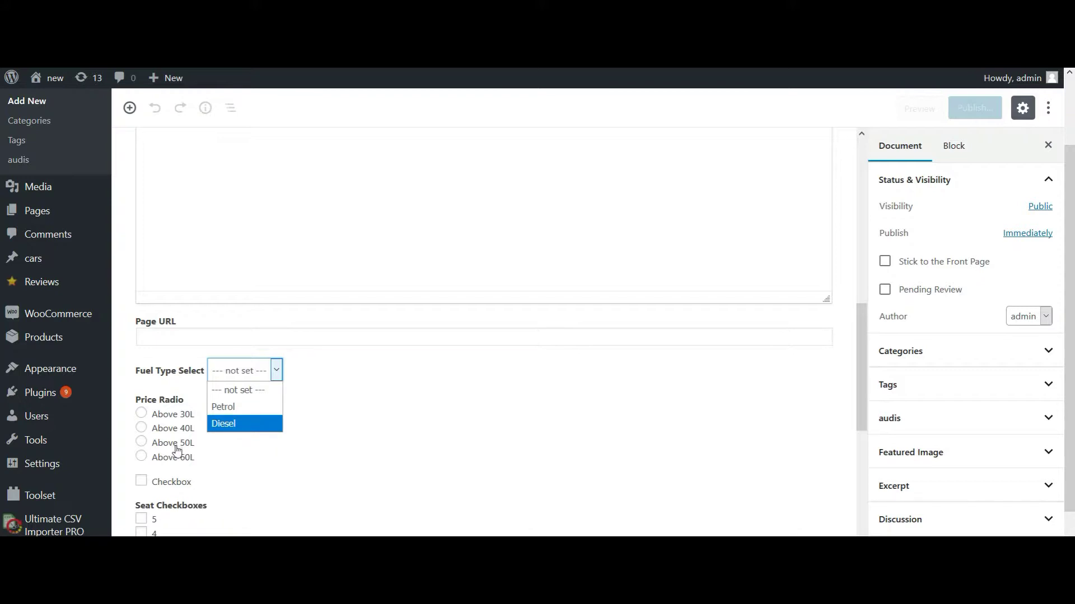
pyautogui.click(216, 452)
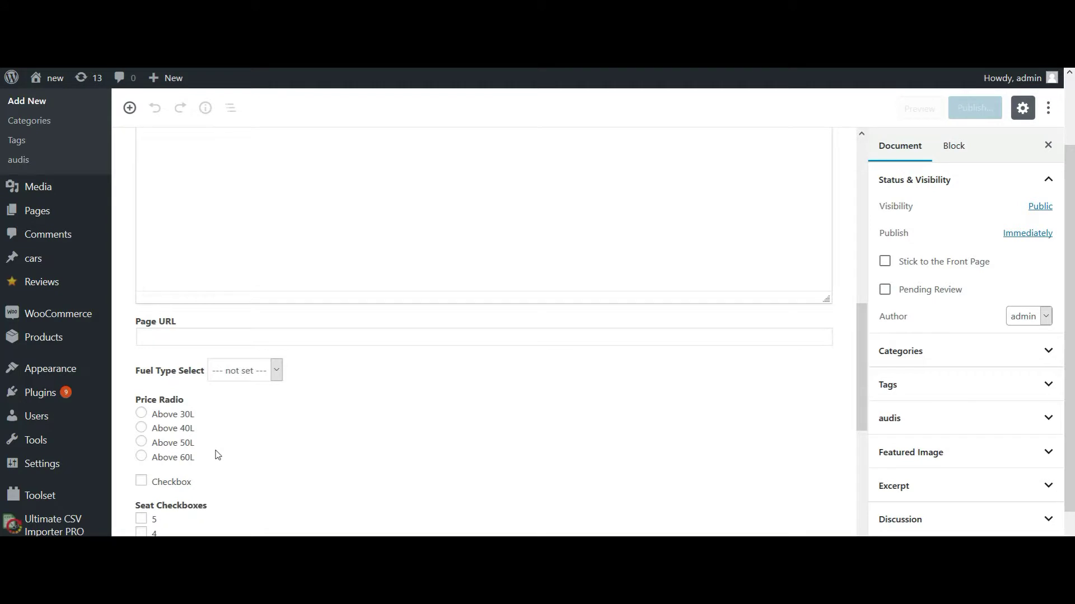
pyautogui.hotkey('alt', 'Tab')
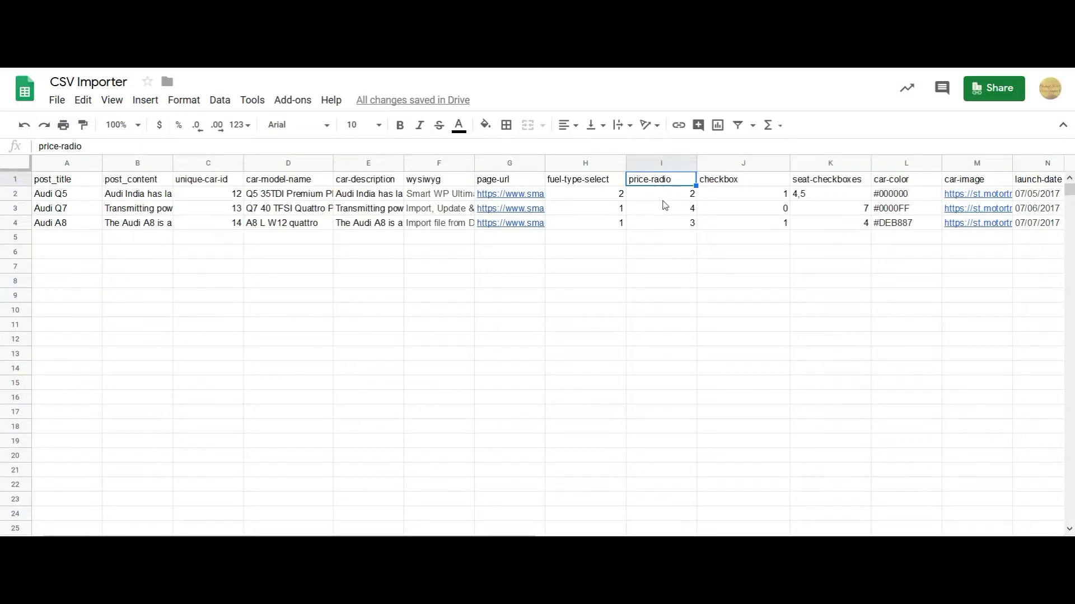
pyautogui.click(746, 197)
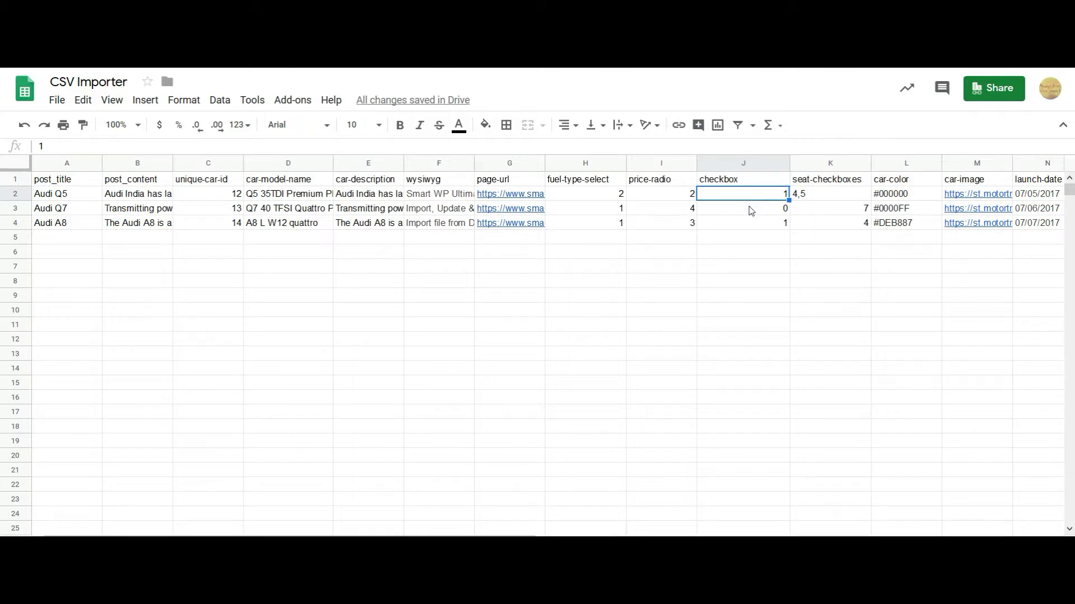
pyautogui.click(750, 209)
pyautogui.click(832, 197)
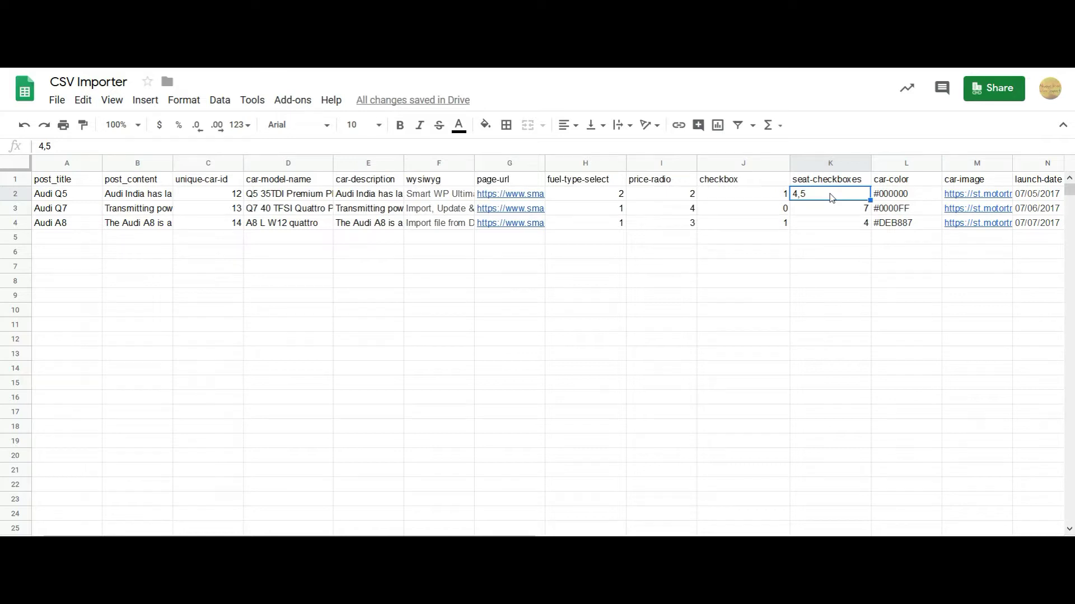
pyautogui.hotkey('ctrl', 'Tab')
# - Tick and then untick the '5' Seat Checkboxes option so no seats stay selected
pyautogui.scroll(-1, 547, 502)
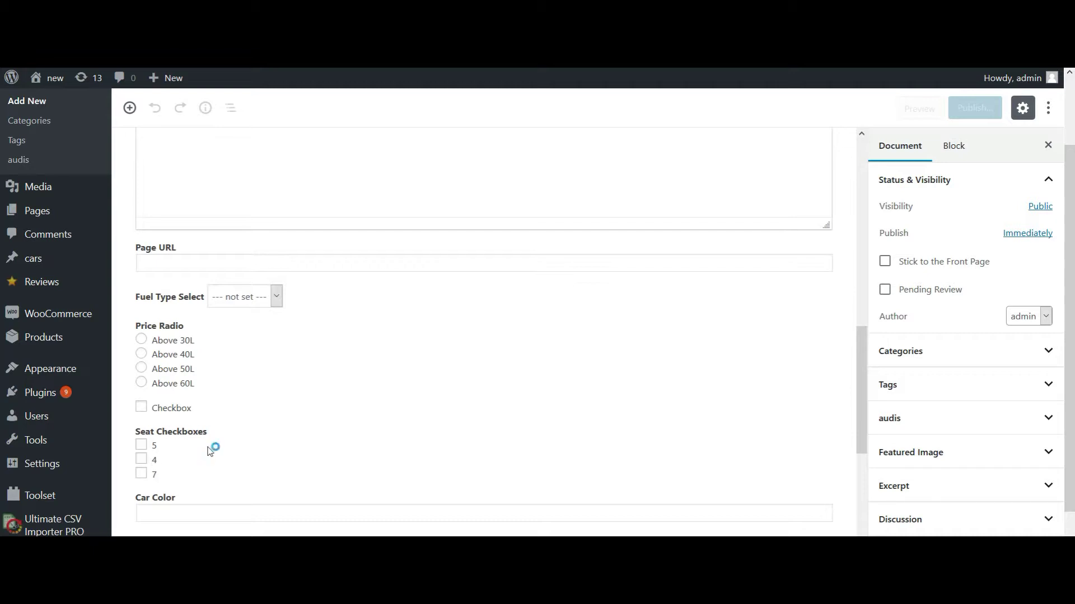
pyautogui.click(142, 447)
pyautogui.click(141, 446)
pyautogui.hotkey('ctrl', 'Tab')
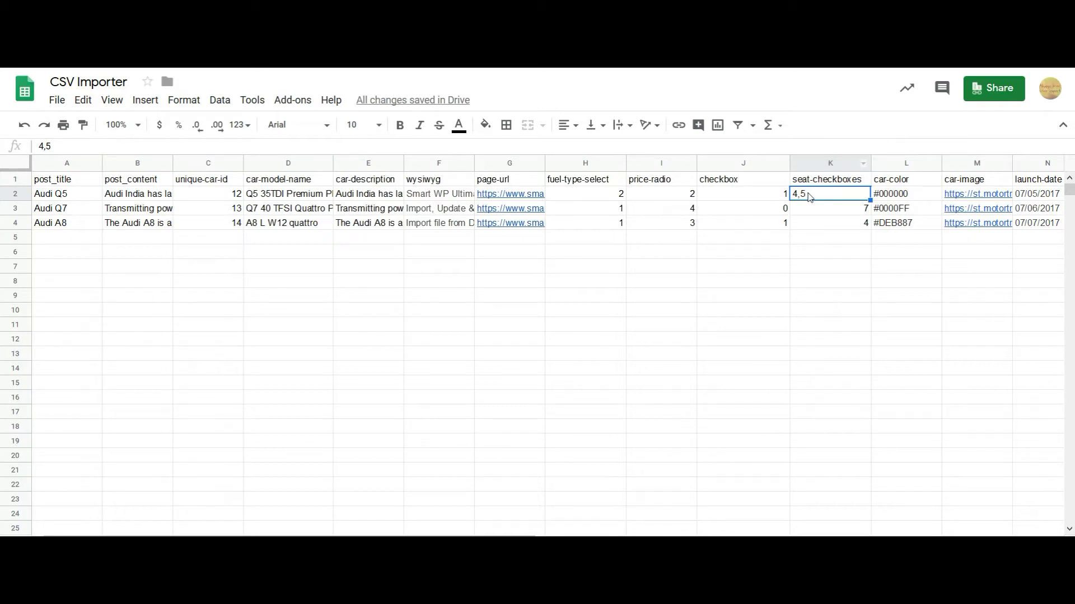
pyautogui.click(919, 196)
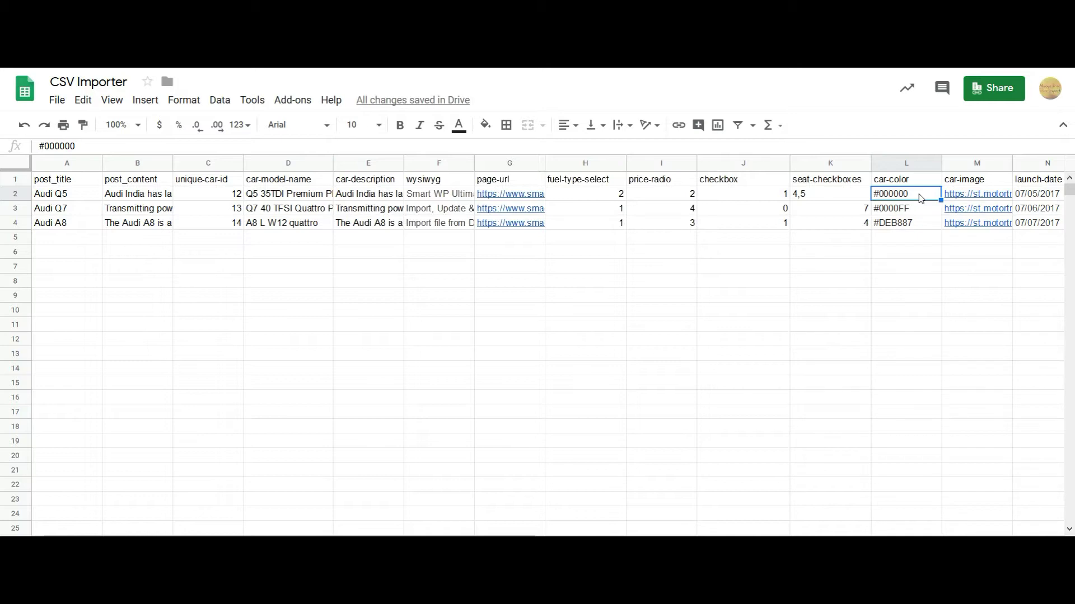
pyautogui.press('Right')
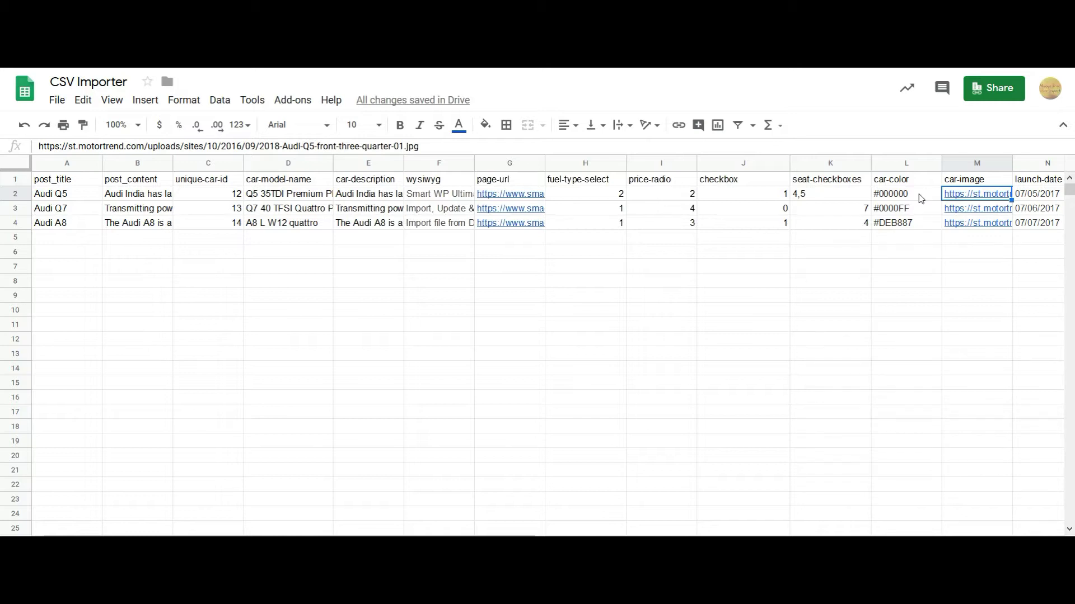
pyautogui.press('Right')
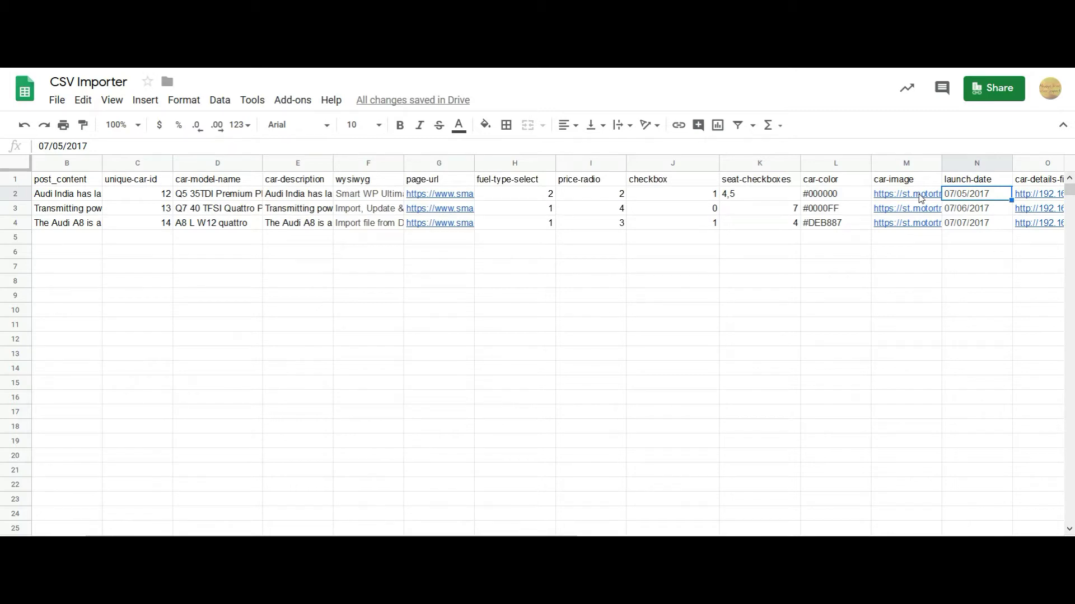
pyautogui.press('Right')
pyautogui.press('Right')
pyautogui.press('Right')
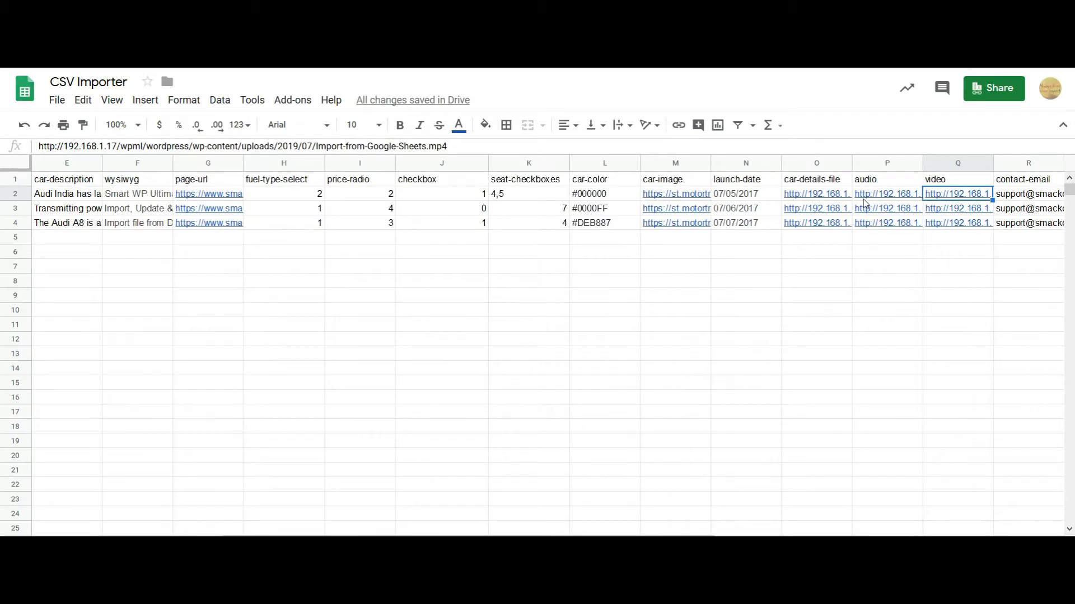
pyautogui.click(847, 196)
pyautogui.click(880, 195)
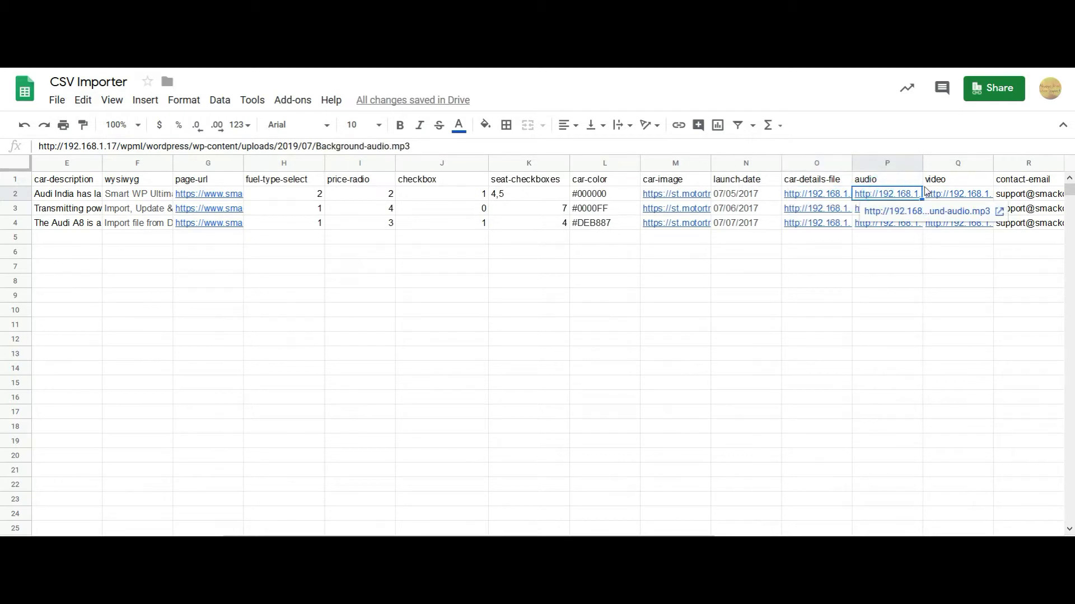
pyautogui.click(948, 184)
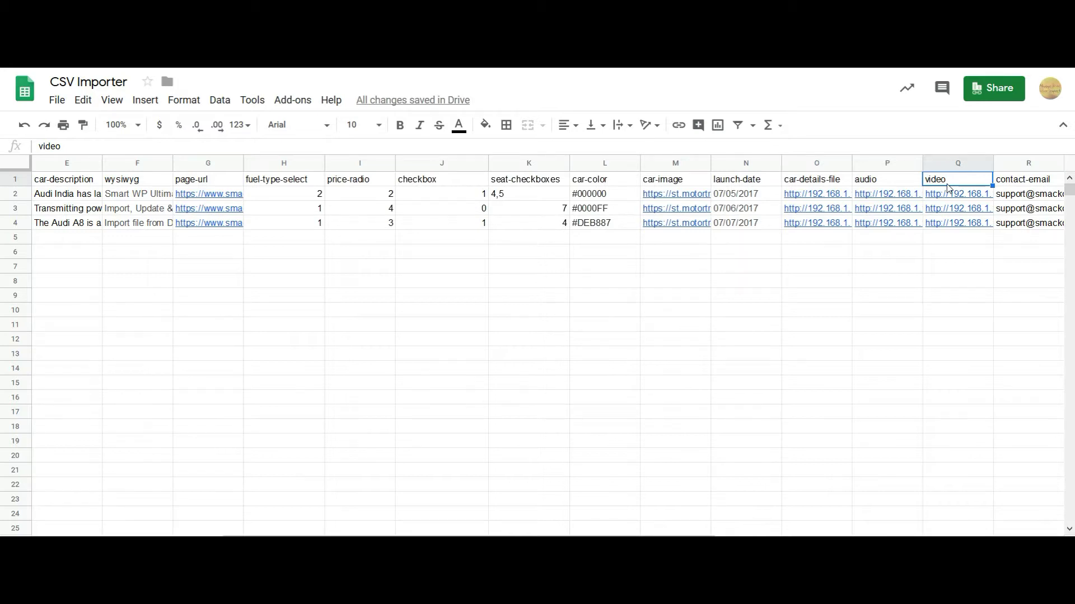
pyautogui.press('Right')
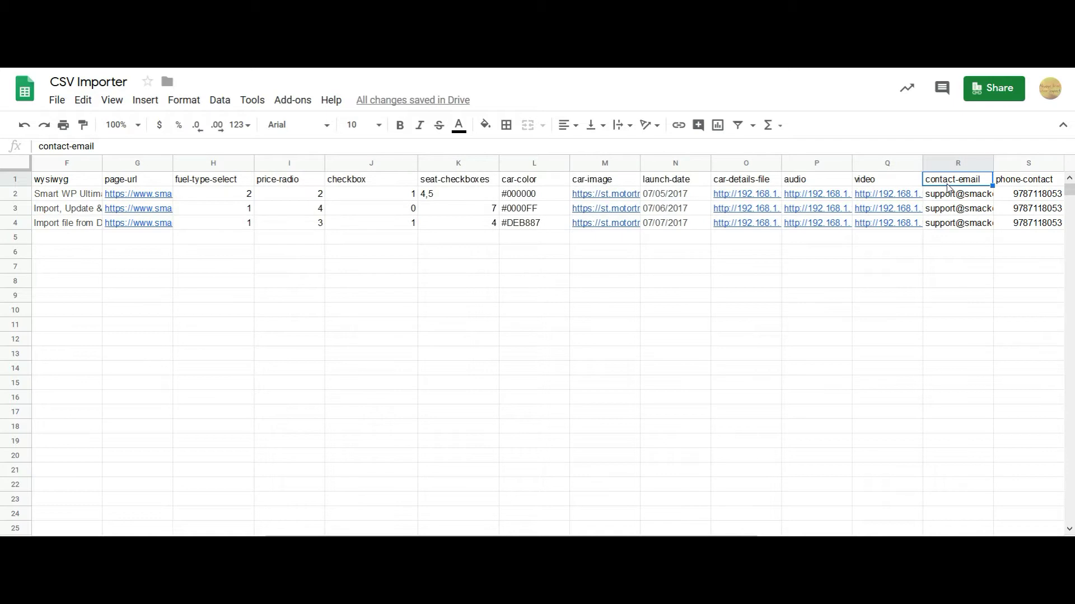
pyautogui.press('Right')
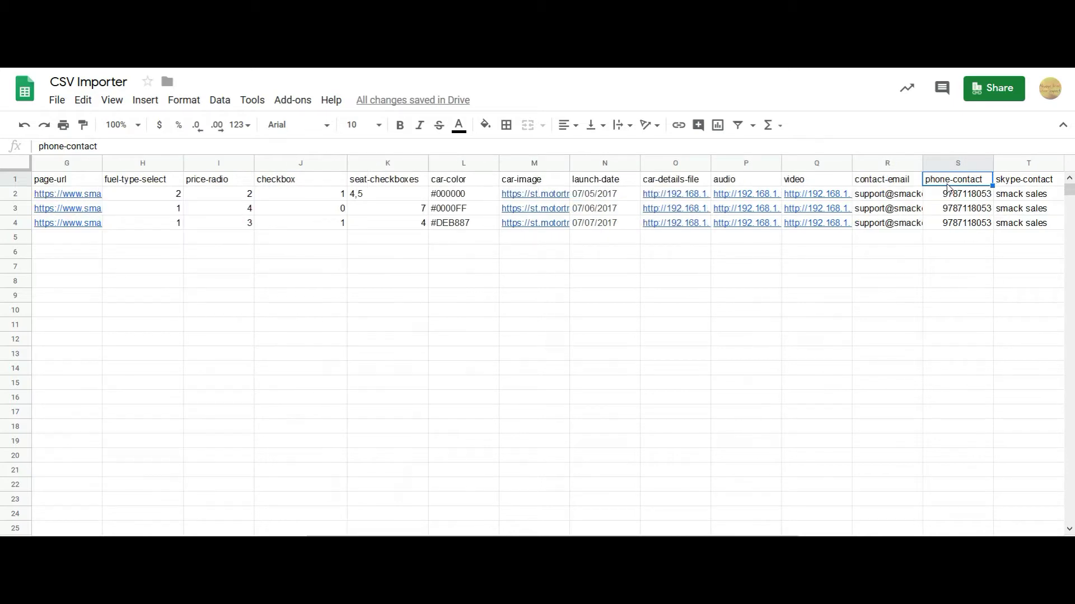
pyautogui.press('Right')
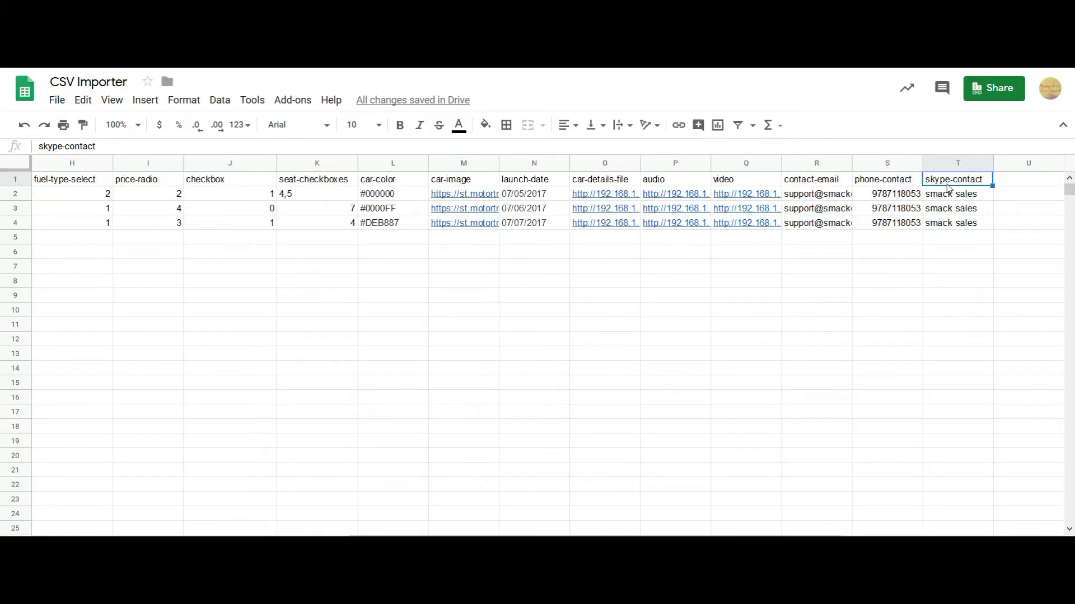
pyautogui.press('Left')
pyautogui.press('Left')
pyautogui.press('Left')
pyautogui.press('Left')
pyautogui.press('Left')
pyautogui.press('Left')
pyautogui.press('Left')
pyautogui.press('Left')
pyautogui.press('Left')
pyautogui.press('Left')
pyautogui.press('Left')
pyautogui.press('Left')
pyautogui.press('Left')
pyautogui.press('Left')
pyautogui.press('Left')
pyautogui.press('Left')
pyautogui.press('Left')
pyautogui.press('Left')
pyautogui.press('Left')
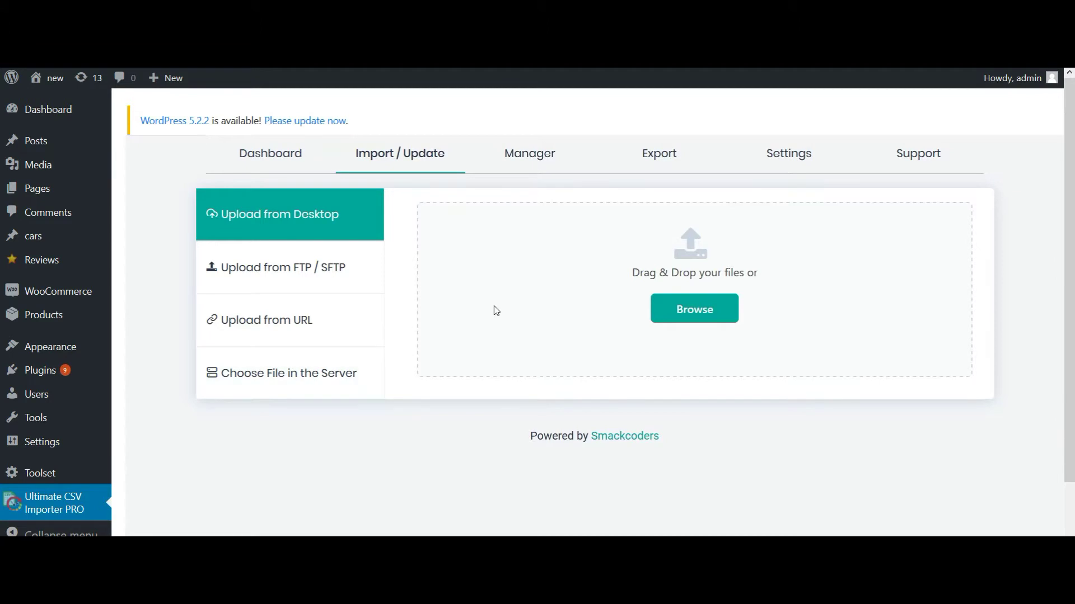
# - Upload the Types Custom Fields CSV as a New Item import into Posts and continue
pyautogui.click(682, 318)
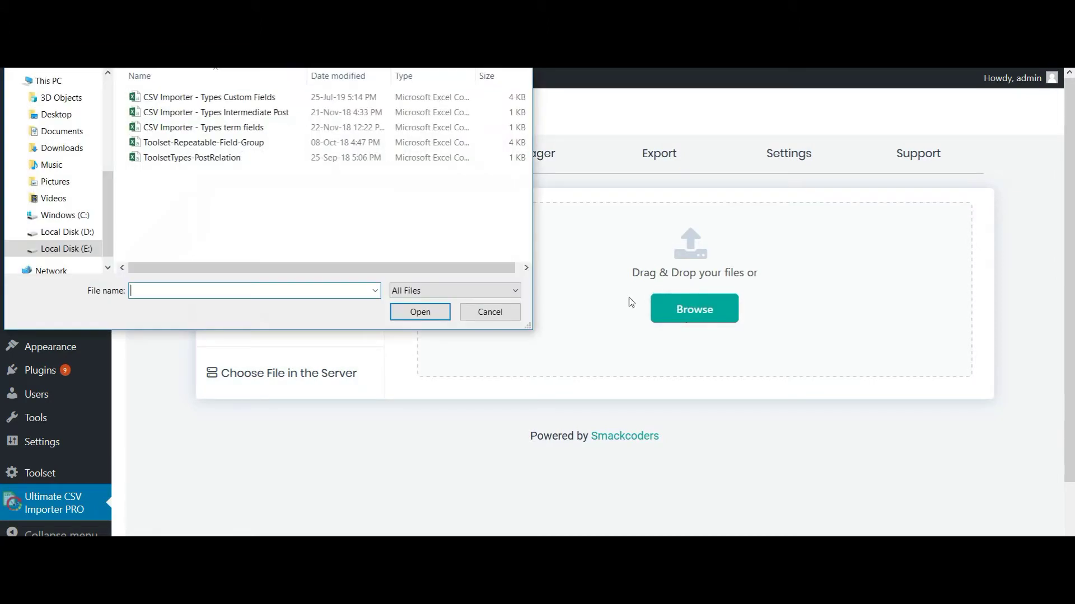
pyautogui.click(246, 99)
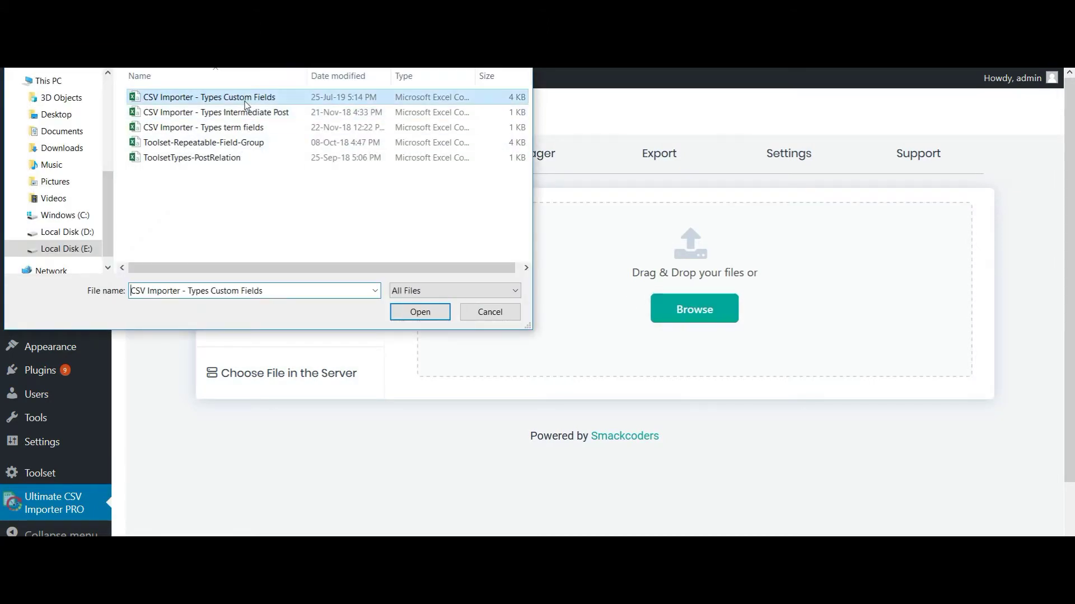
pyautogui.click(431, 322)
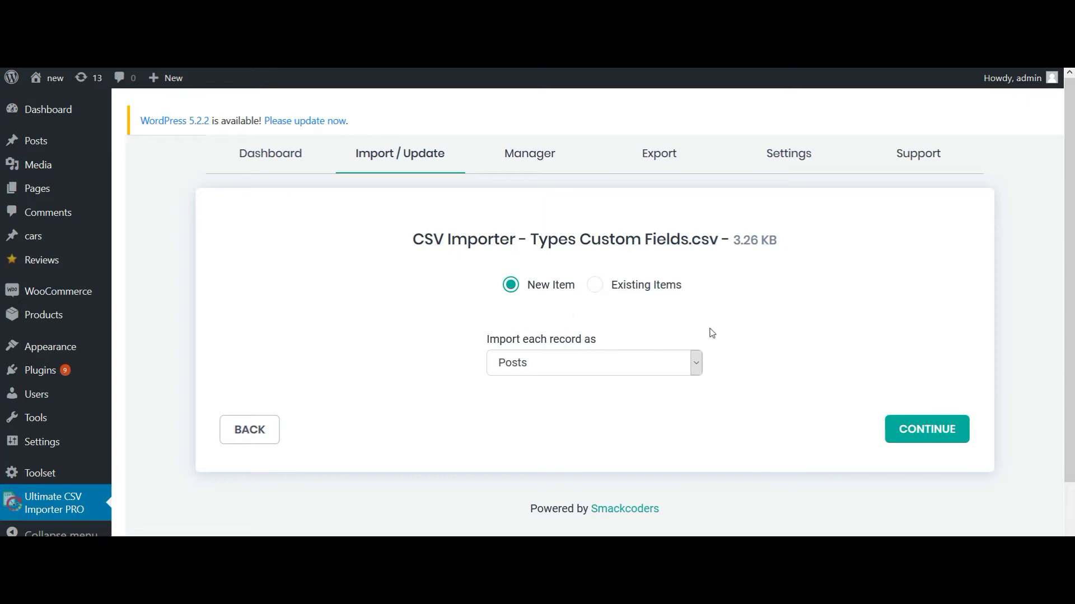
pyautogui.click(927, 432)
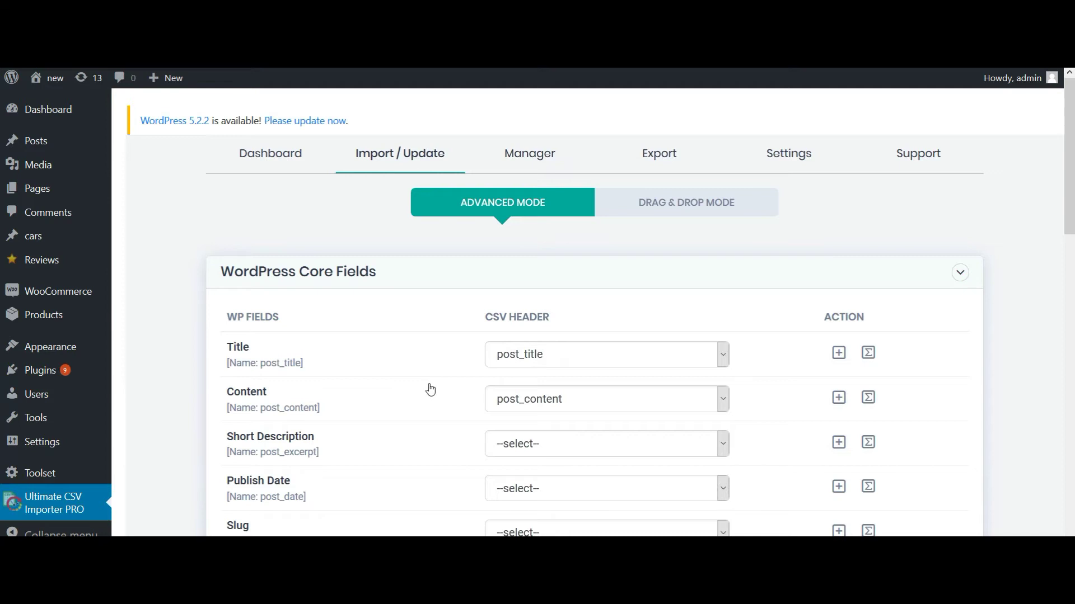
# - Keep post_content mapped to Content, review the Types Custom Fields mappings, and accept the mapping
pyautogui.click(506, 400)
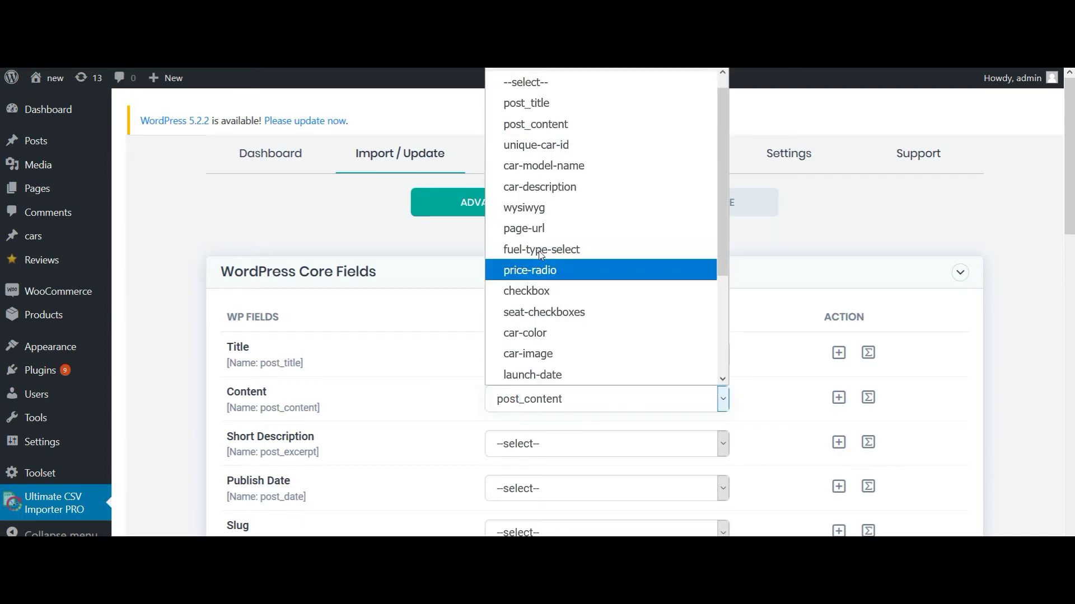
pyautogui.click(562, 124)
pyautogui.scroll(-9, 408, 507)
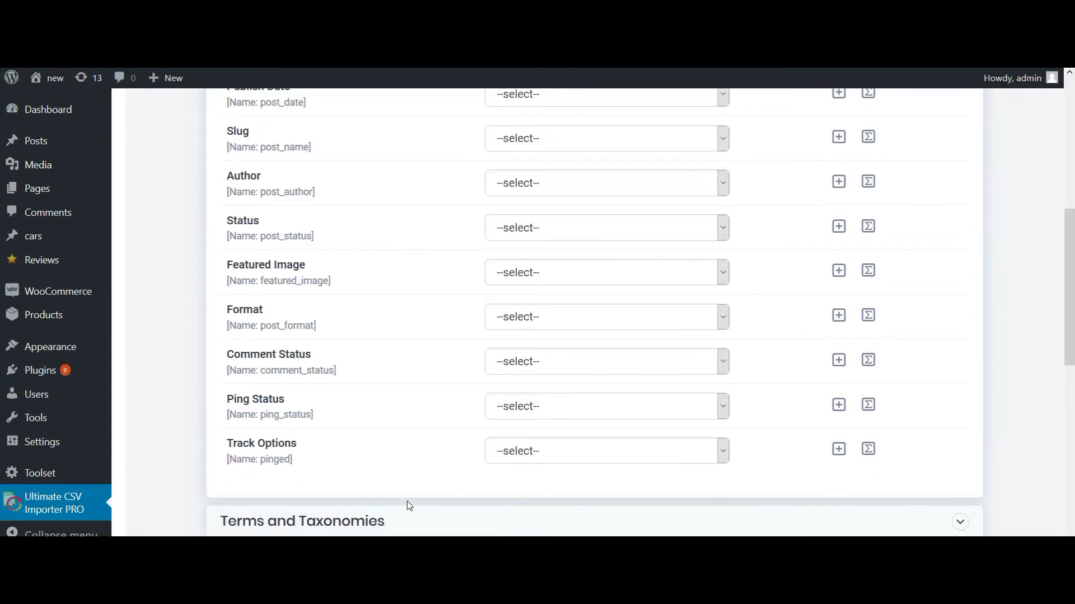
pyautogui.scroll(-1, 409, 507)
pyautogui.click(440, 364)
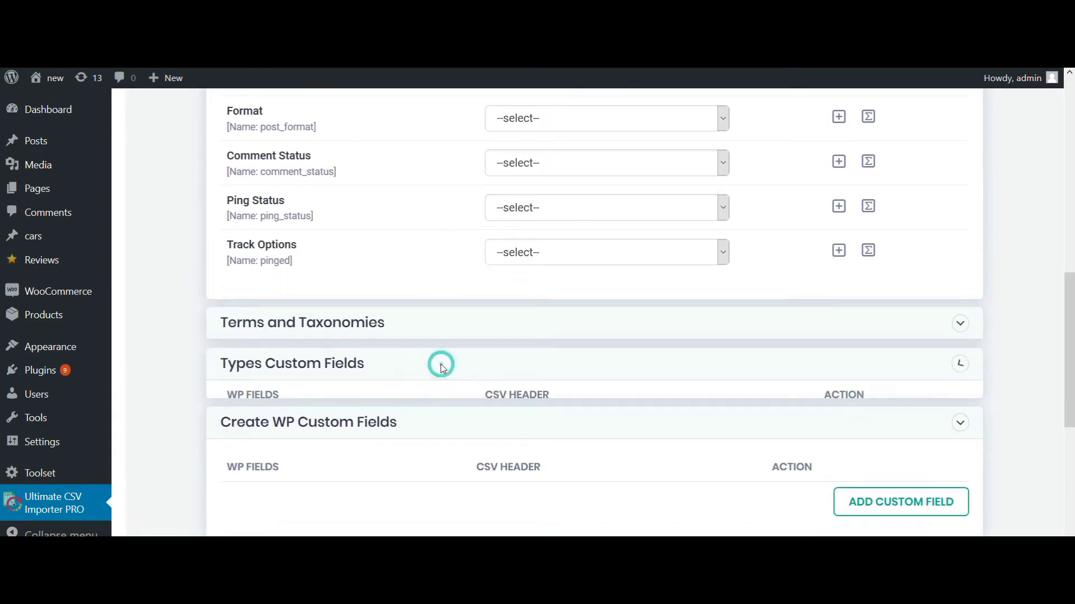
pyautogui.scroll(-8, 436, 523)
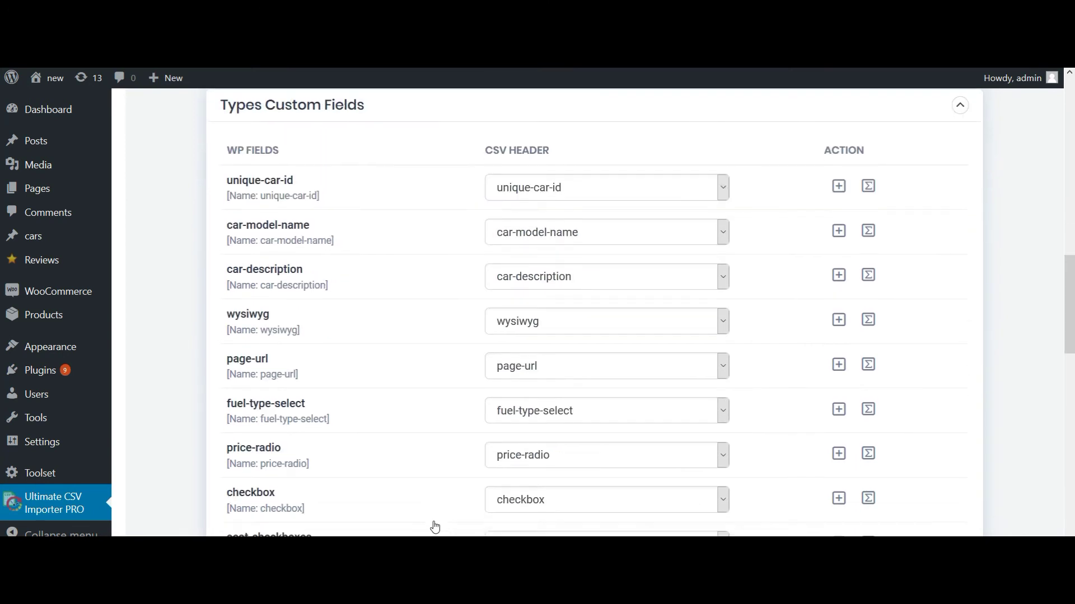
pyautogui.scroll(-14, 437, 526)
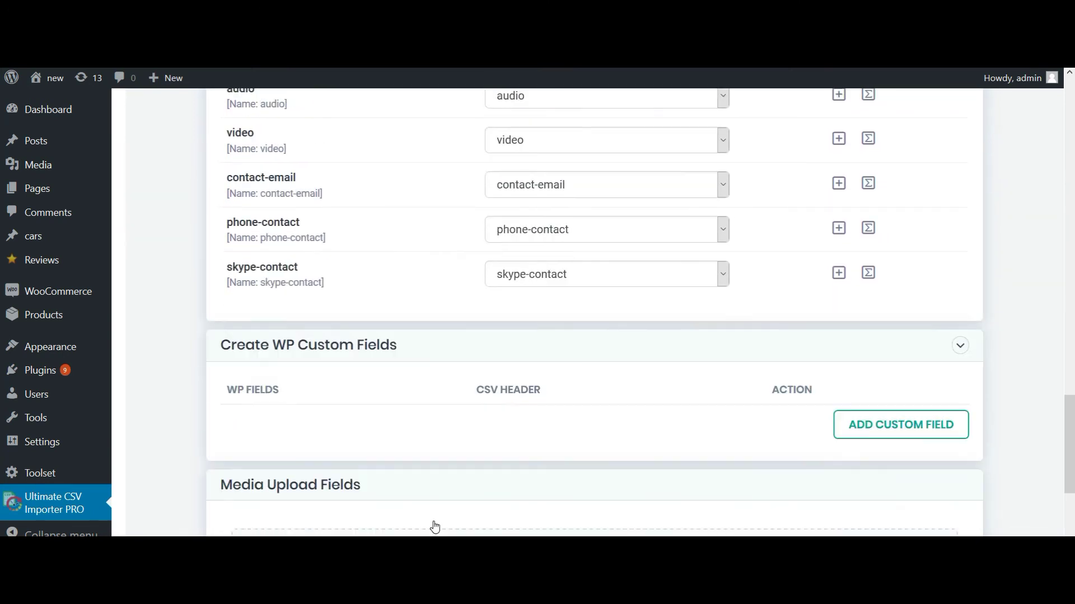
pyautogui.scroll(-1, 437, 526)
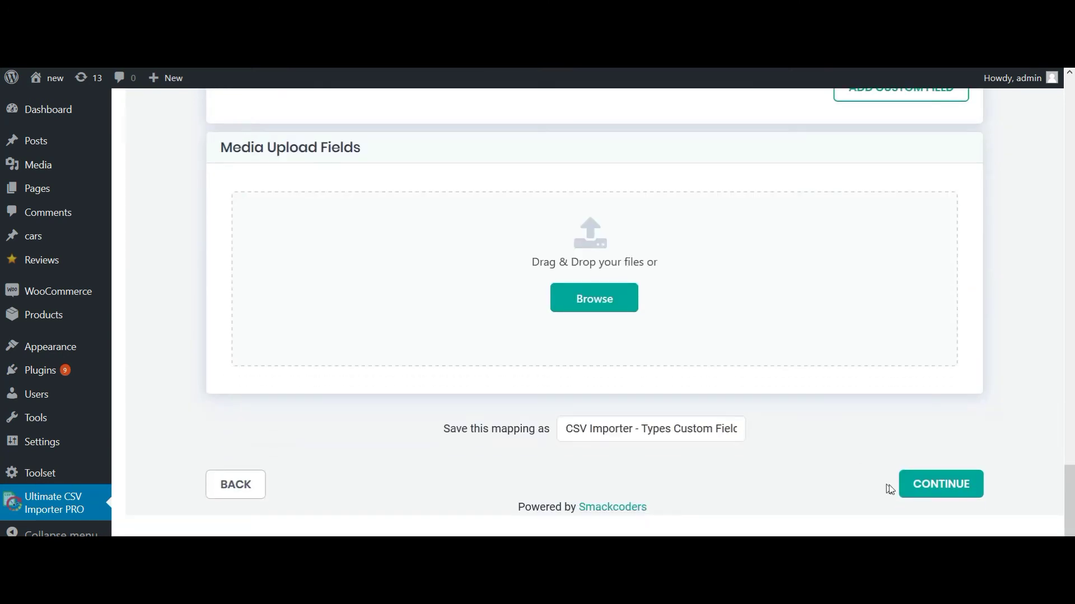
pyautogui.click(908, 489)
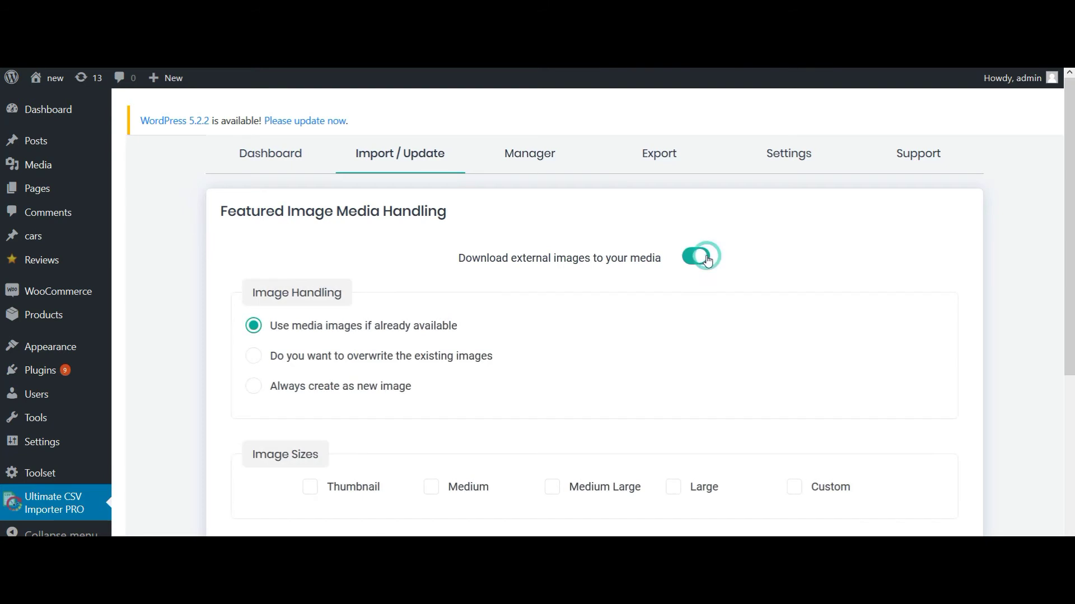
# - Accept the external image download settings and import all 3 Audi records
pyautogui.scroll(-5, 673, 344)
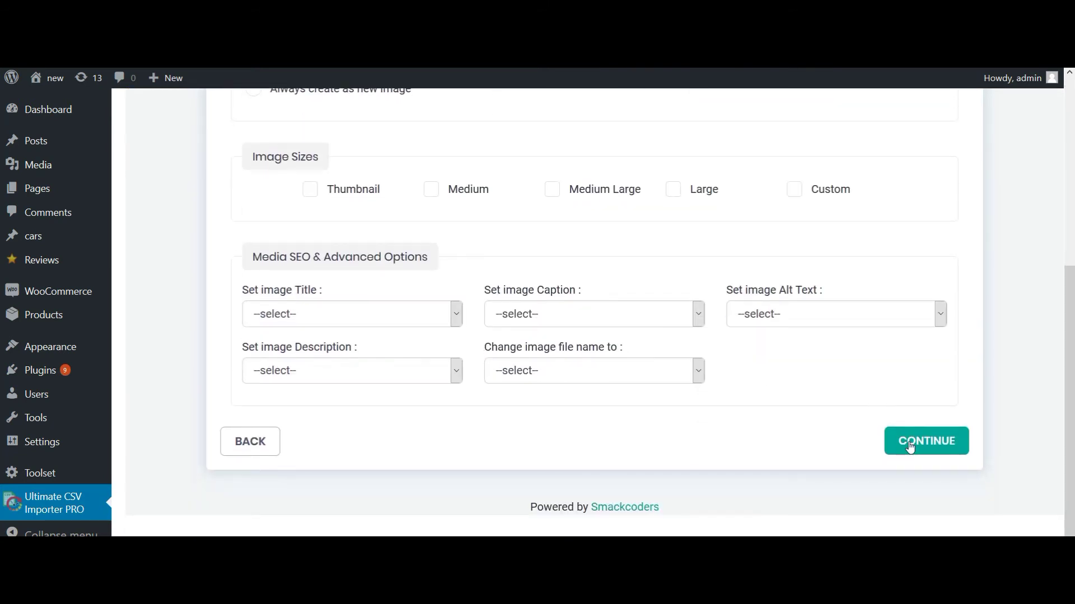
pyautogui.click(906, 441)
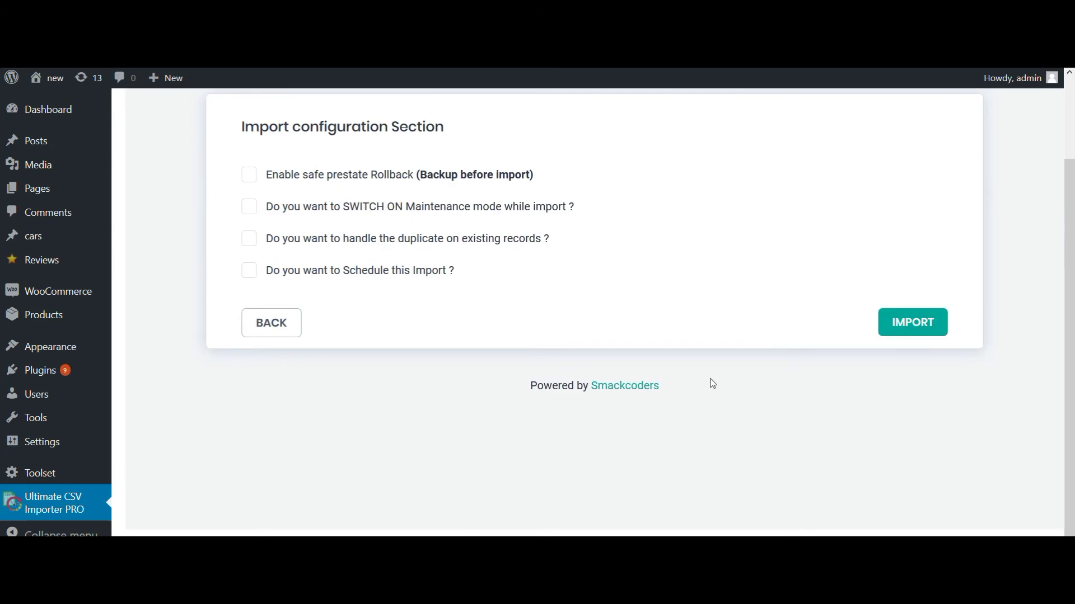
pyautogui.scroll(2, 710, 381)
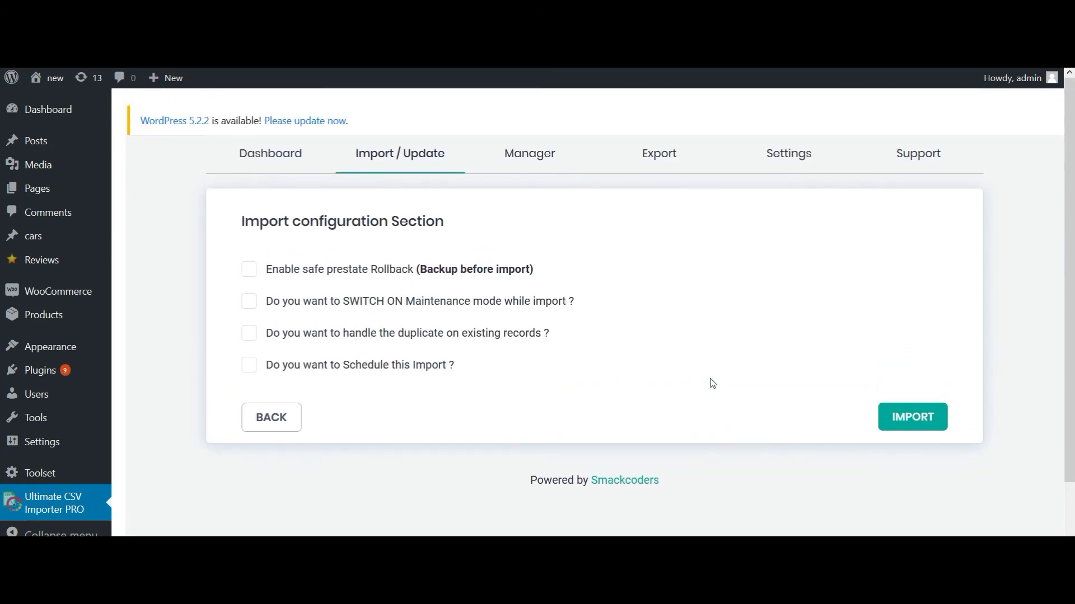
pyautogui.click(918, 417)
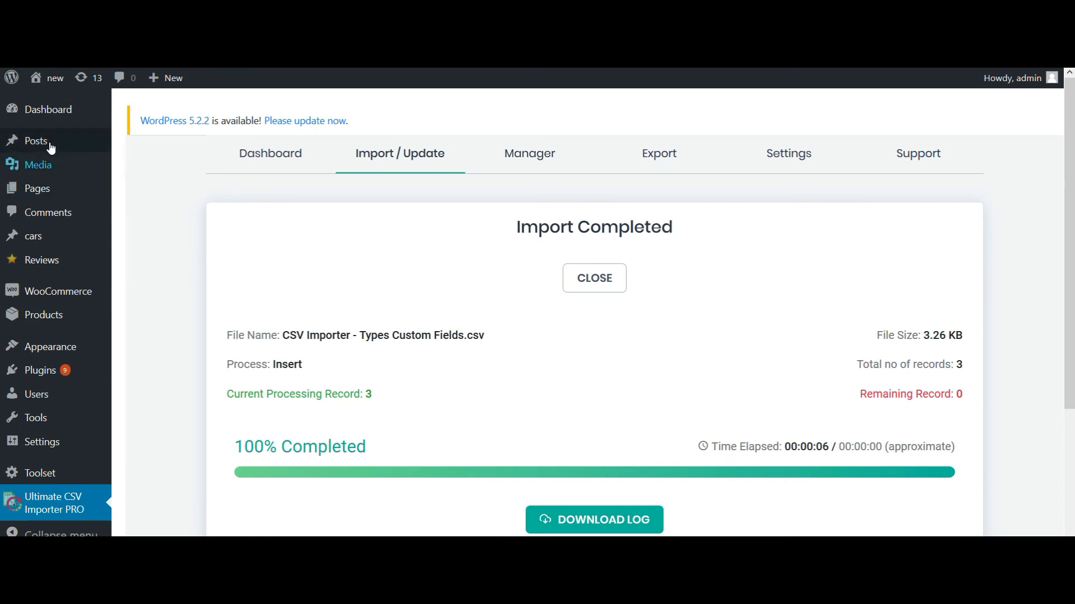
# - Open the imported Audi A8 post from All Posts and review its Audi Models fields
pyautogui.moveTo(89, 140)
pyautogui.click(133, 140)
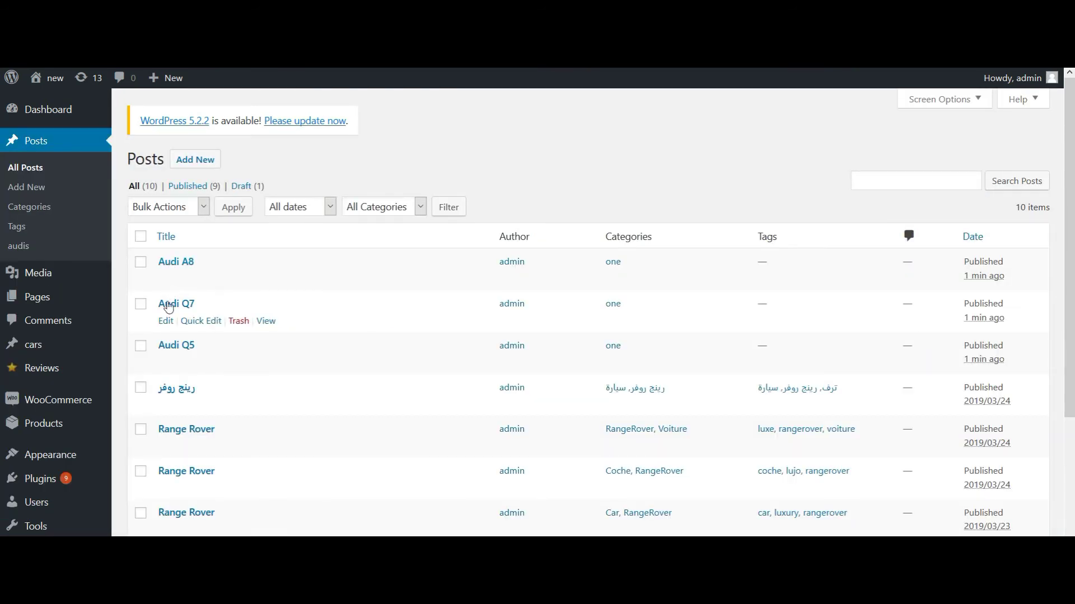
pyautogui.click(166, 279)
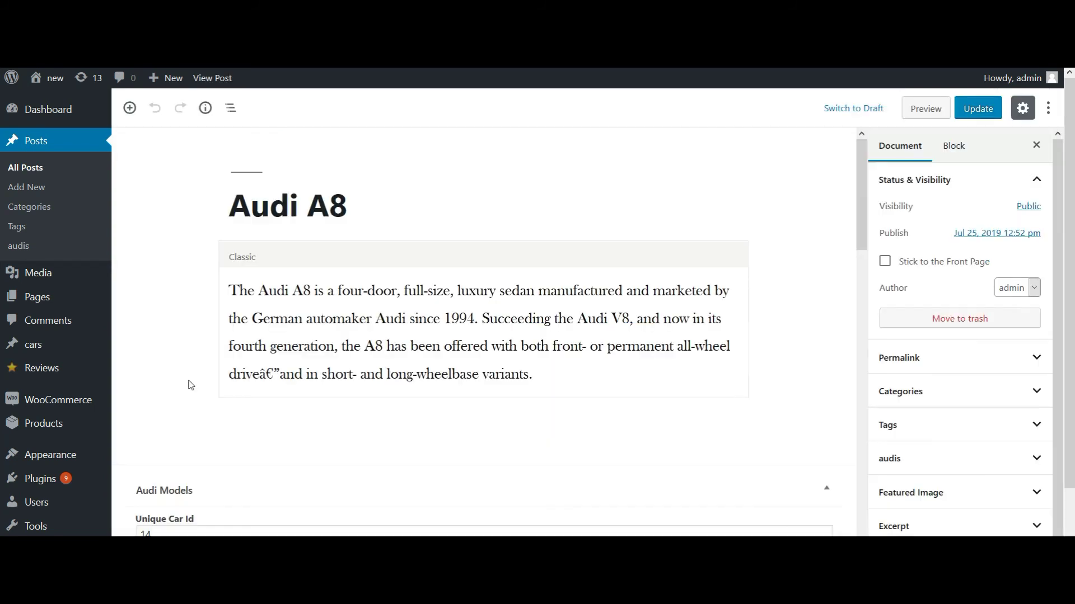
pyautogui.scroll(-4, 191, 385)
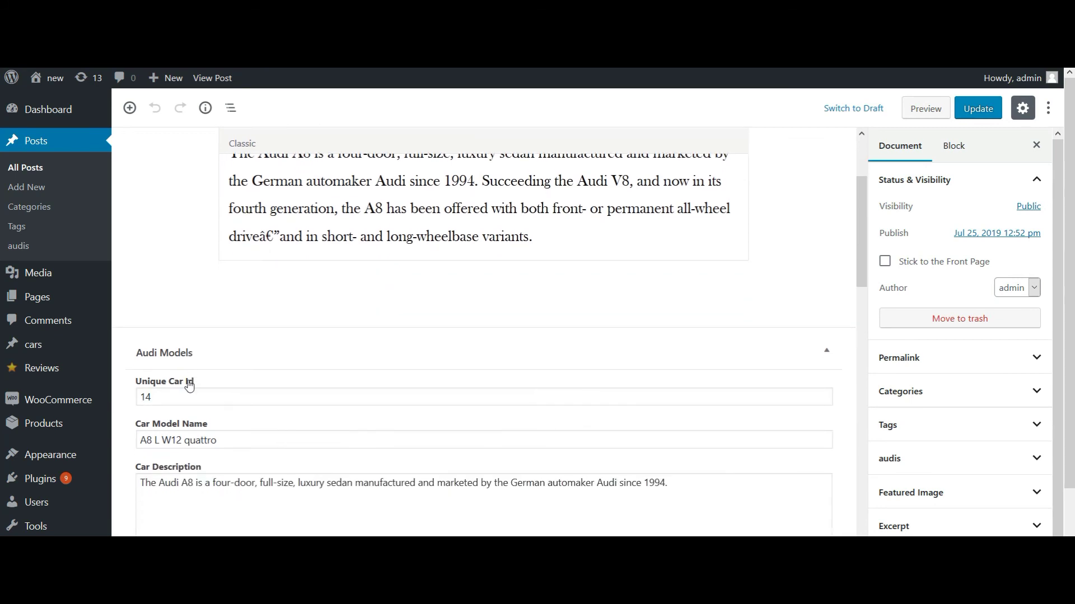
pyautogui.scroll(-9, 188, 379)
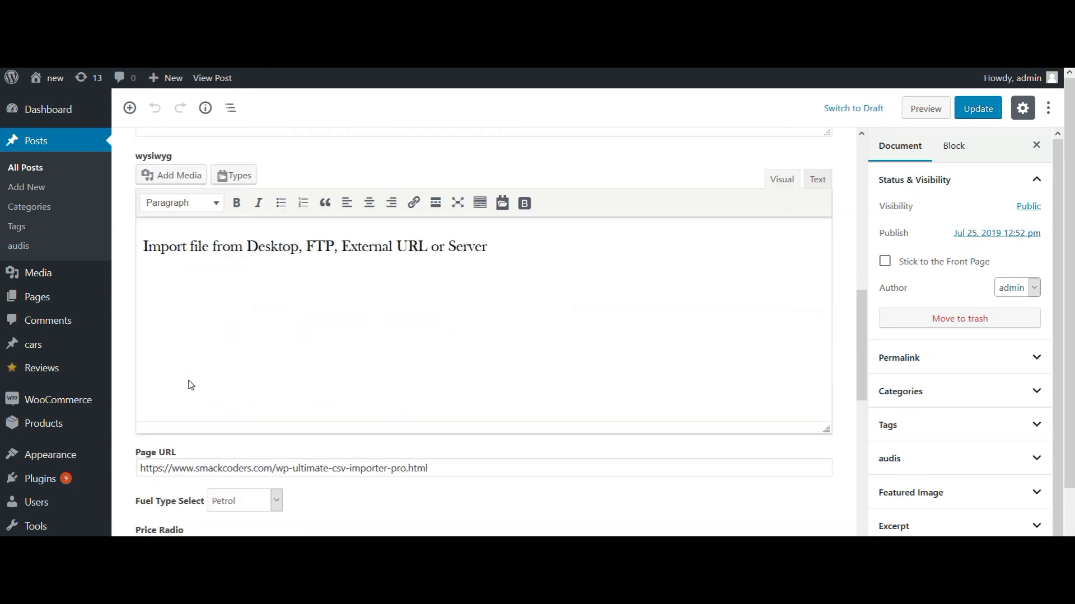
pyautogui.scroll(-7, 189, 385)
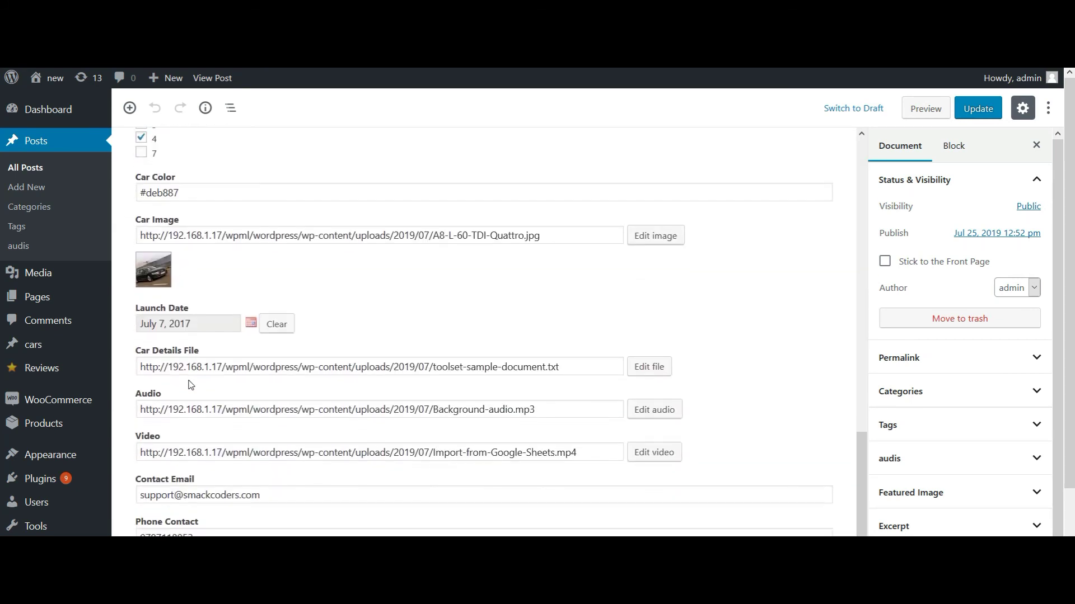
pyautogui.scroll(20, 188, 379)
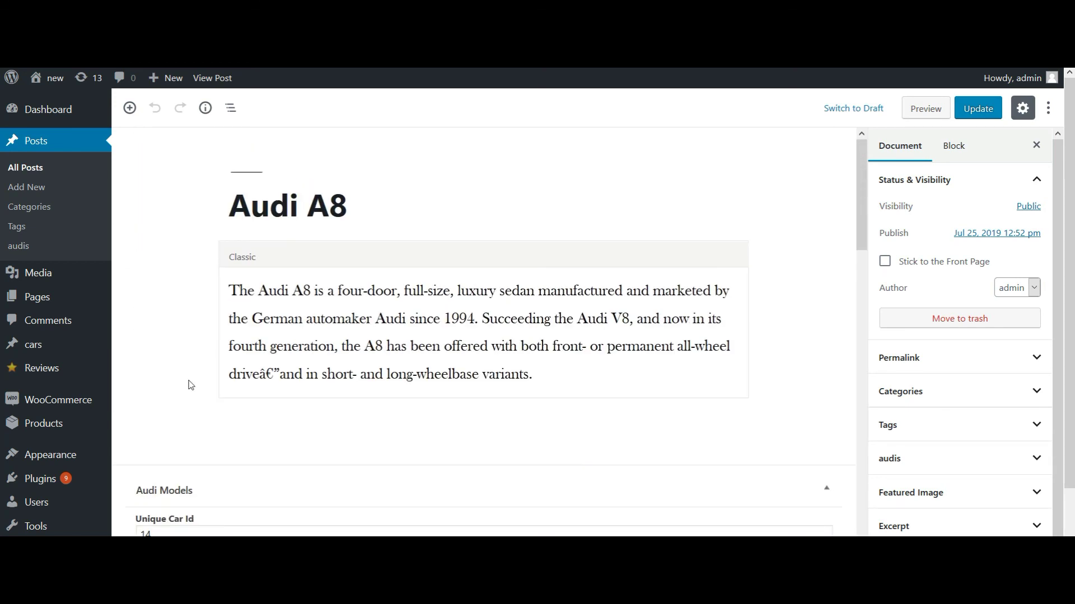